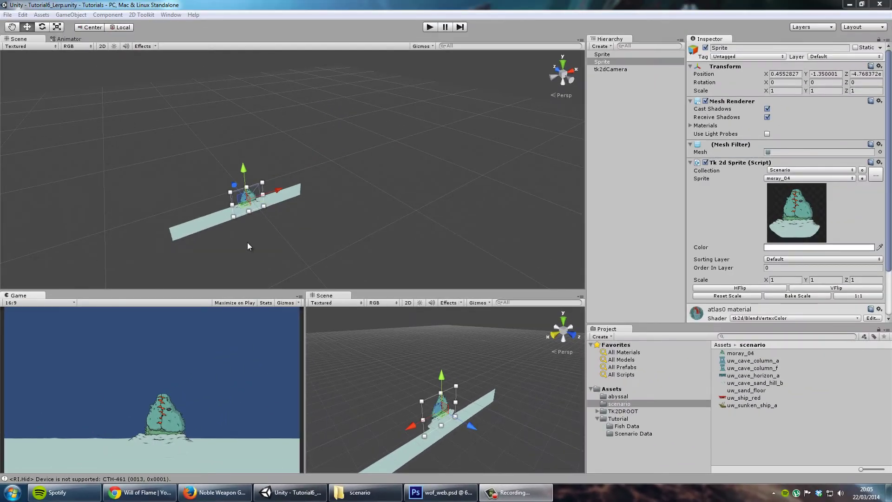
# Nudge the moray_04 sprite onto the seabed strip, to about X 0.4385, Y -1.2892.
pyautogui.scroll(10, 215, 248)
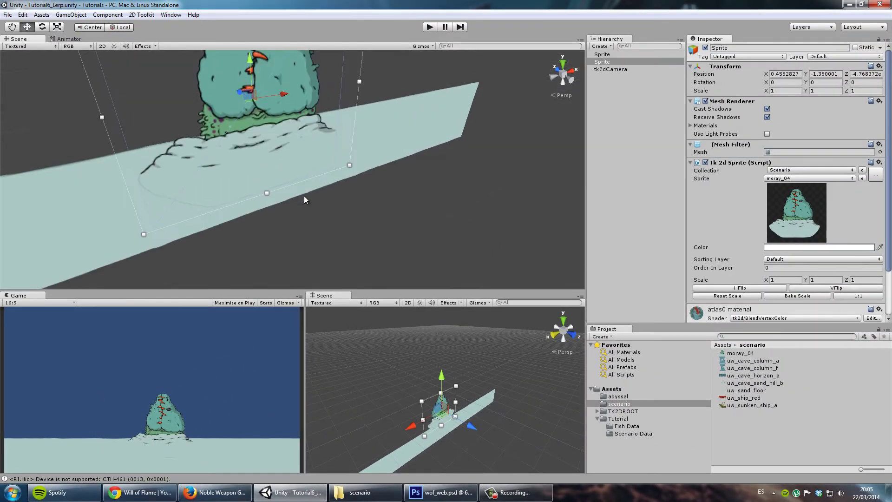
pyautogui.moveTo(251, 91); pyautogui.dragTo(250, 88)
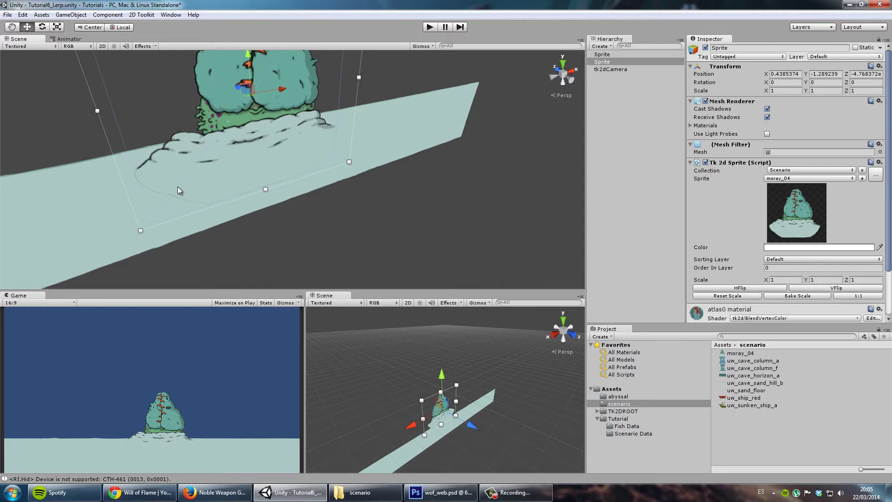
pyautogui.click(284, 192)
pyautogui.click(268, 113)
# Scale moray_04 to 3 on X and Y and raise it to about Y 1.108.
pyautogui.press('f')
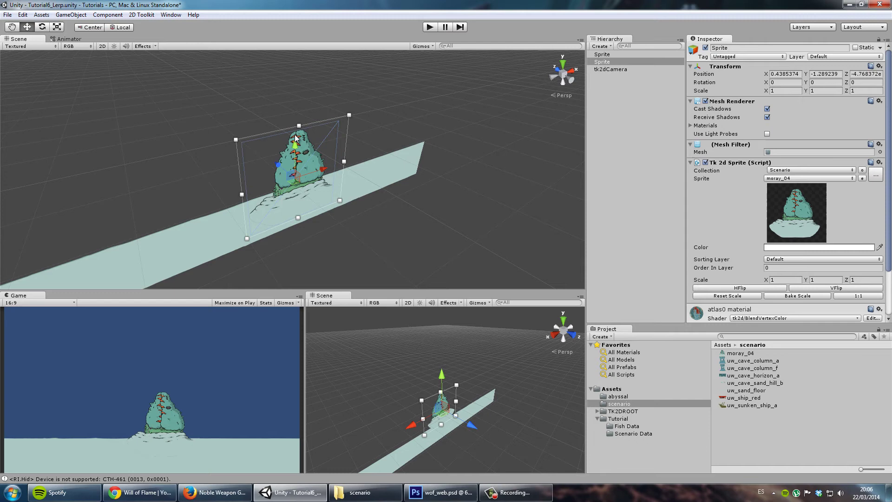
pyautogui.write('3')
pyautogui.press('Tab')
pyautogui.write('3')
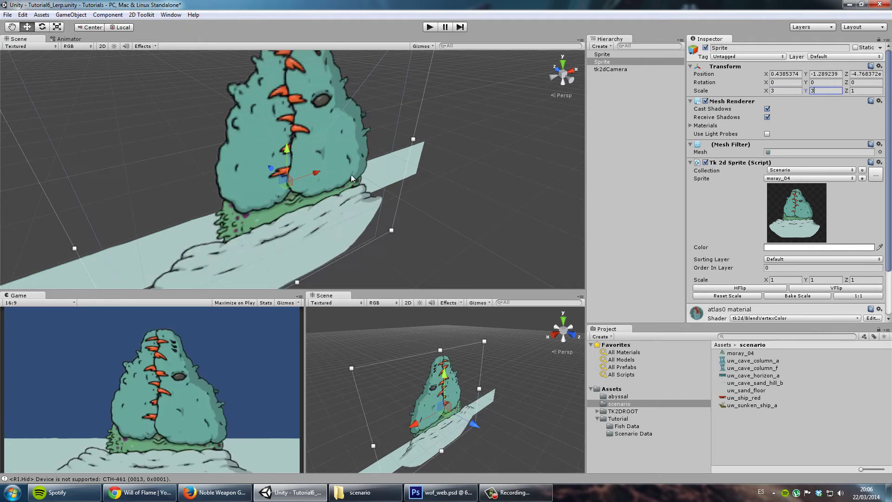
pyautogui.moveTo(282, 187); pyautogui.dragTo(283, 65)
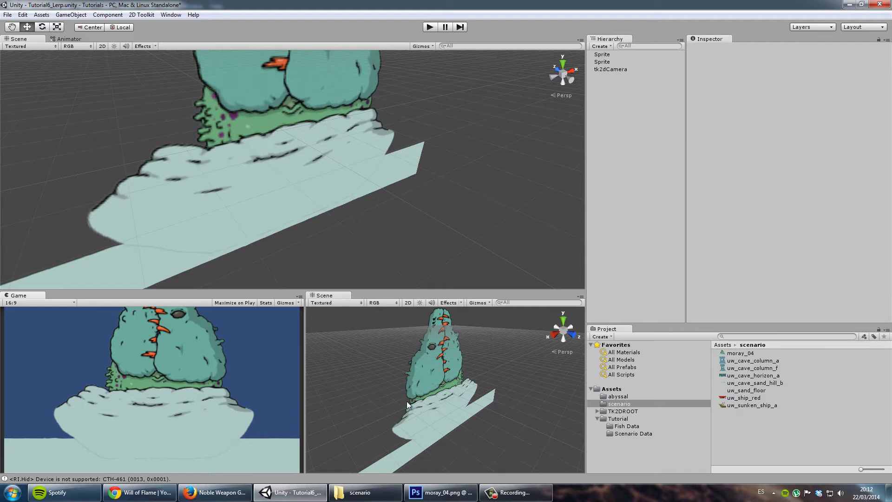
# Give Layer 0 of moray_04.png a layer mask from its transparency.
pyautogui.click(439, 493)
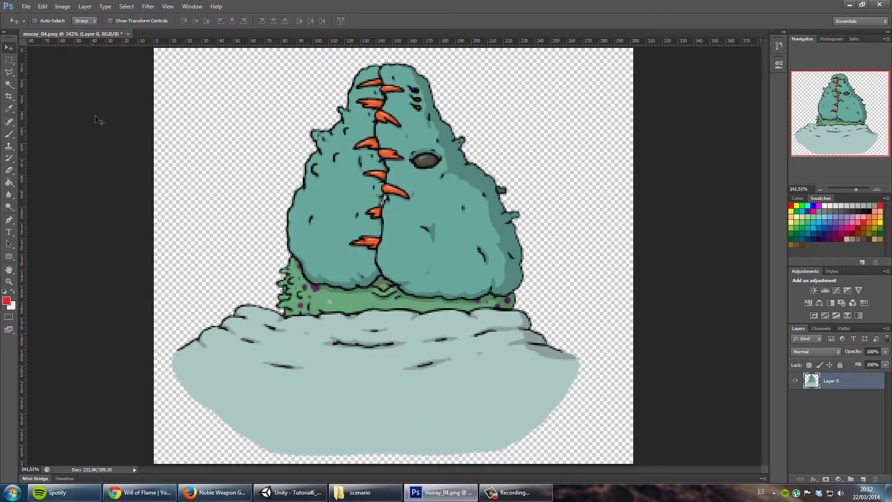
pyautogui.click(87, 7)
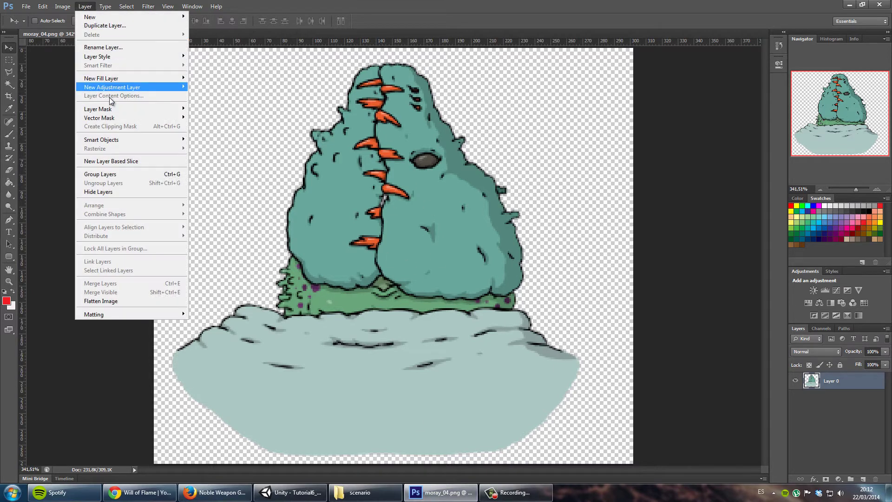
pyautogui.moveTo(111, 108)
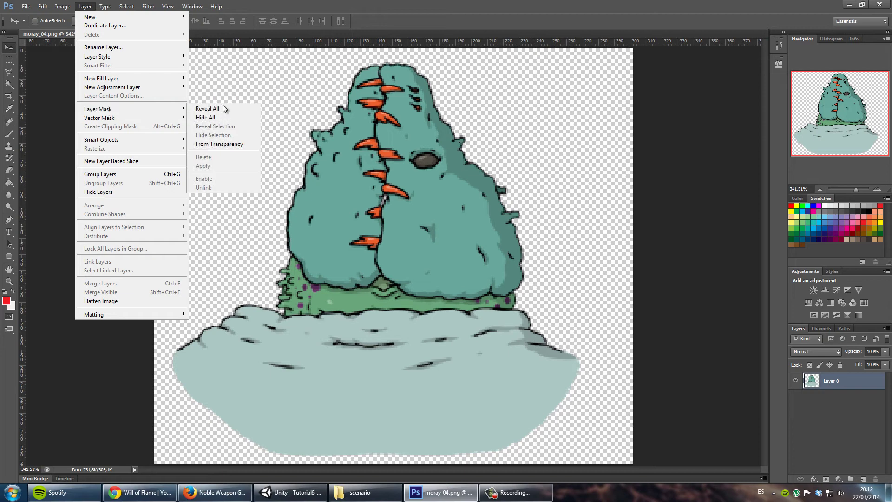
pyautogui.click(221, 144)
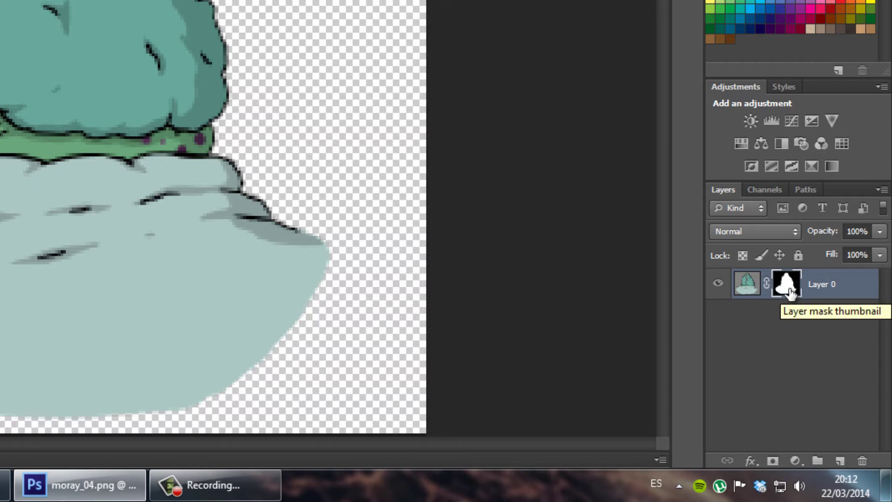
# Disable Layer 0's mask so the hidden grey pixels around the moray show.
pyautogui.click(747, 284)
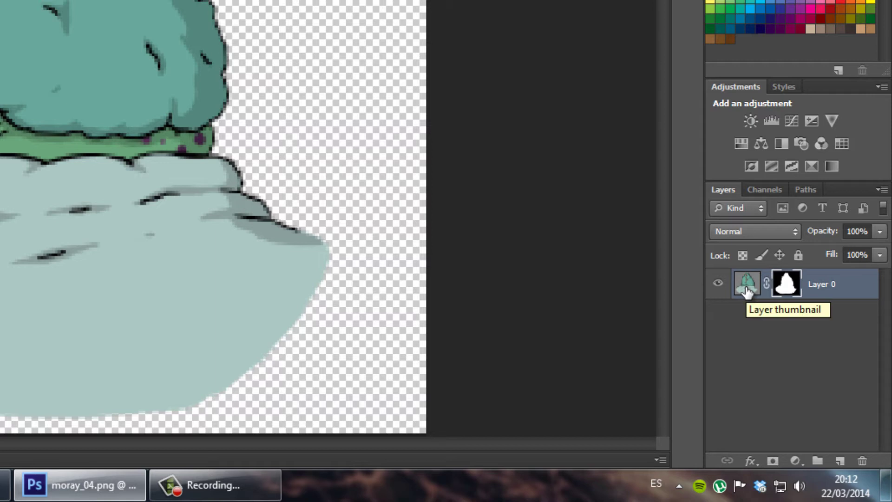
pyautogui.rightClick(788, 291)
pyautogui.click(798, 298)
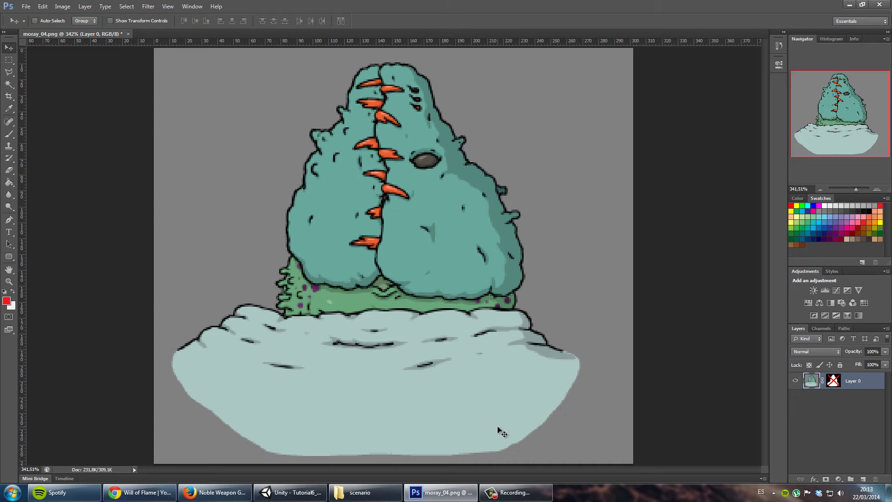
# Sample the mound's light teal and brush it along the mound's right and lower edge.
pyautogui.press('b')
pyautogui.keyDown('alt'); pyautogui.click(454, 430); pyautogui.keyUp('alt')
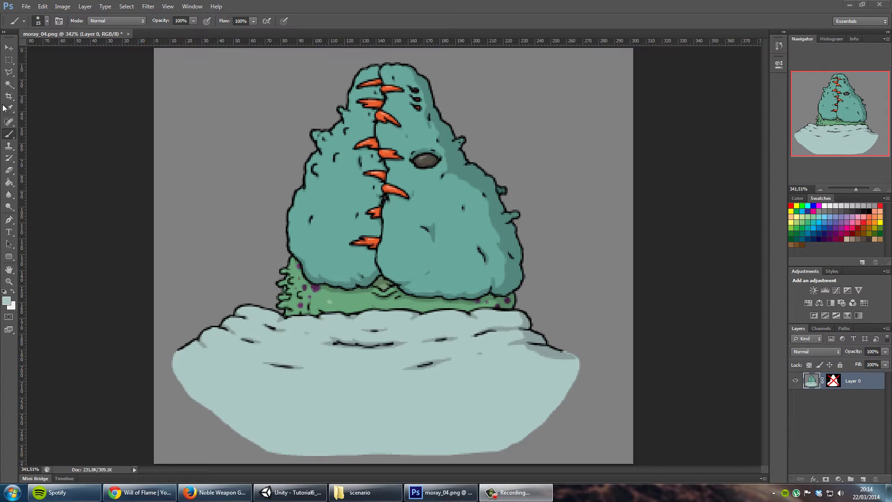
pyautogui.press('i')
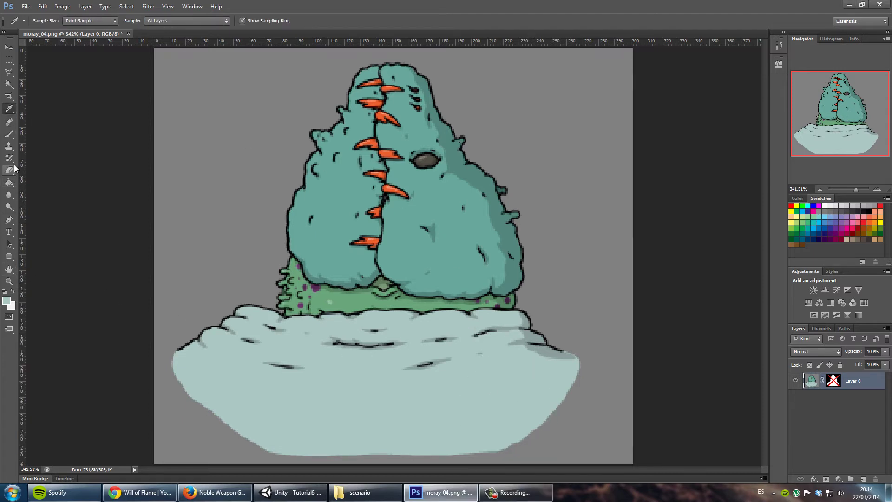
pyautogui.click(13, 134)
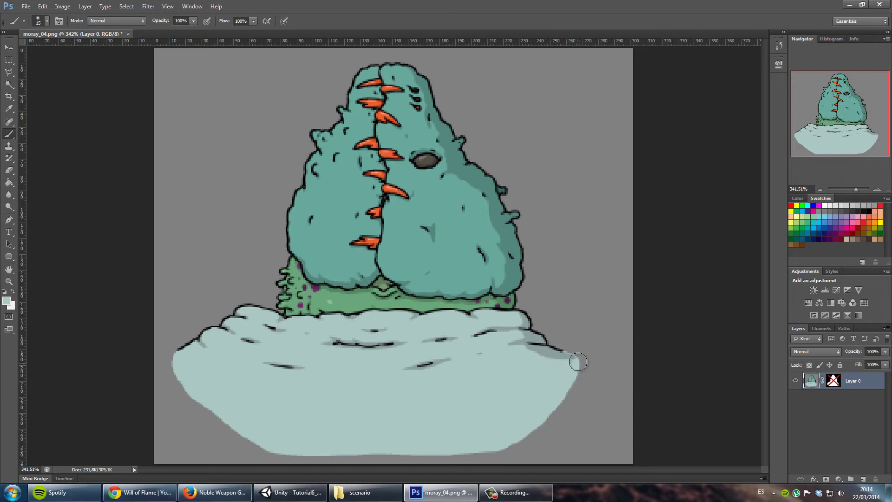
pyautogui.moveTo(578, 369)
pyautogui.mouseDown()
pyautogui.moveTo(551, 416)
pyautogui.moveTo(507, 443)
pyautogui.moveTo(455, 452)
pyautogui.moveTo(499, 445)
pyautogui.moveTo(281, 450)
pyautogui.moveTo(301, 456)
pyautogui.moveTo(266, 452)
pyautogui.moveTo(236, 434)
pyautogui.moveTo(255, 448)
pyautogui.moveTo(192, 404)
pyautogui.moveTo(177, 376)
pyautogui.moveTo(174, 385)
pyautogui.moveTo(172, 358)
pyautogui.moveTo(185, 400)
pyautogui.moveTo(210, 424)
pyautogui.moveTo(275, 452)
pyautogui.moveTo(429, 464)
pyautogui.moveTo(507, 449)
pyautogui.moveTo(558, 426)
pyautogui.moveTo(580, 369)
pyautogui.mouseUp()
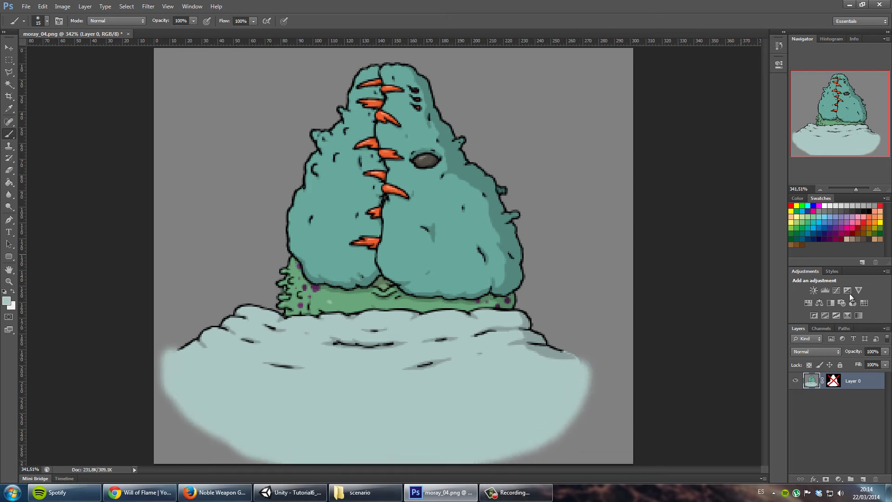
pyautogui.rightClick(836, 384)
# Re-enable the layer mask and save the image as PNG, replacing moray_04.png.
pyautogui.click(839, 392)
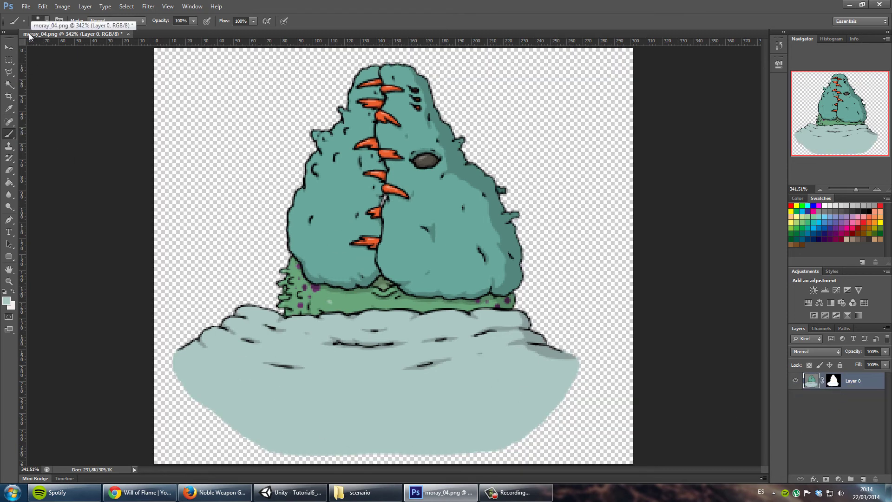
pyautogui.click(26, 7)
pyautogui.click(70, 108)
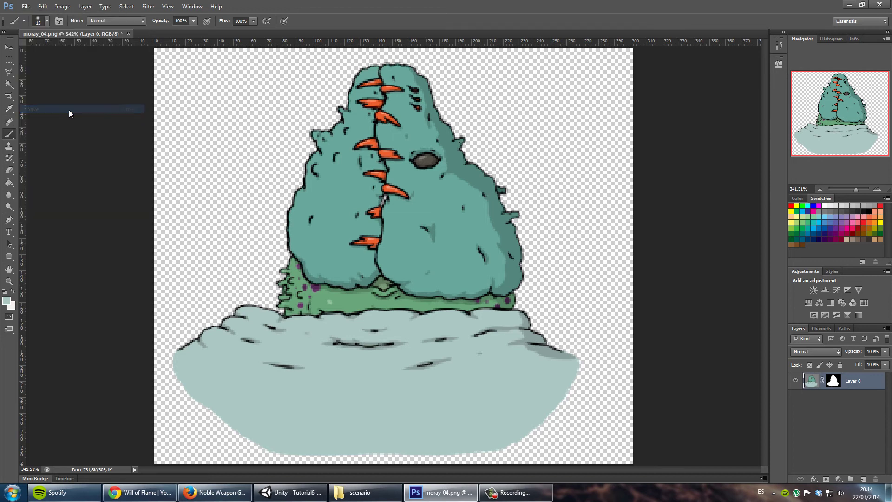
pyautogui.click(635, 301)
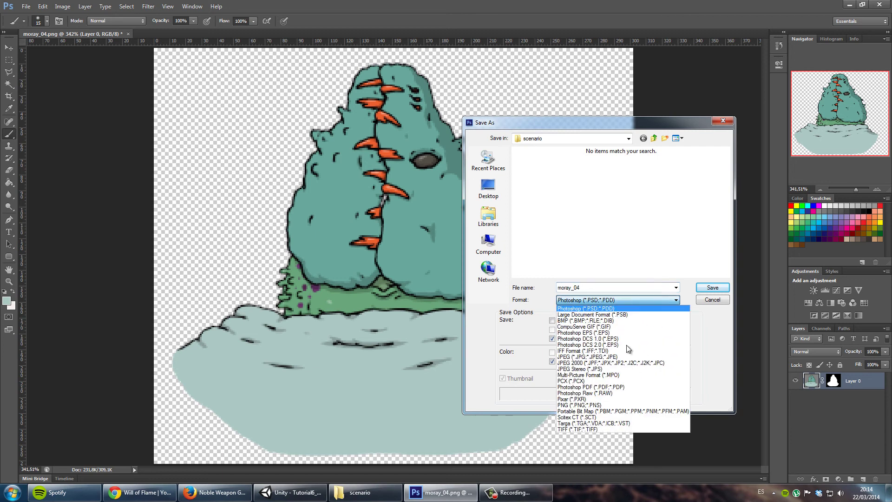
pyautogui.click(598, 405)
pyautogui.doubleClick(537, 174)
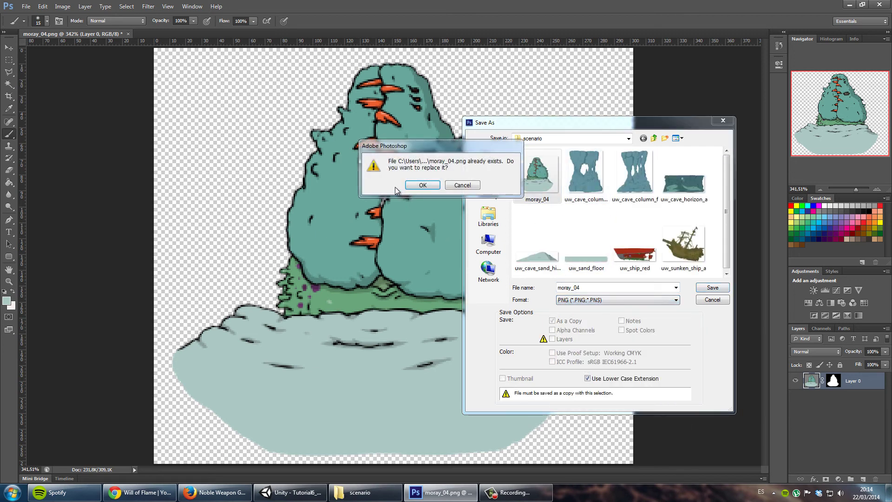
pyautogui.click(423, 184)
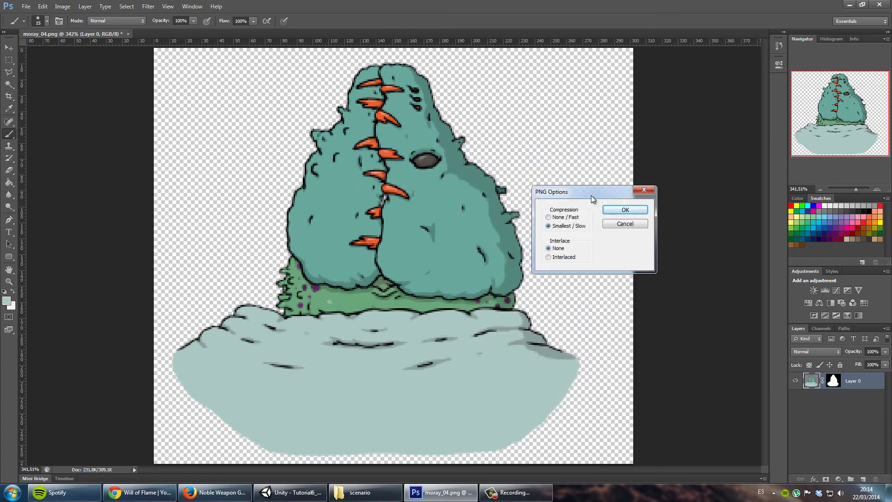
pyautogui.click(612, 209)
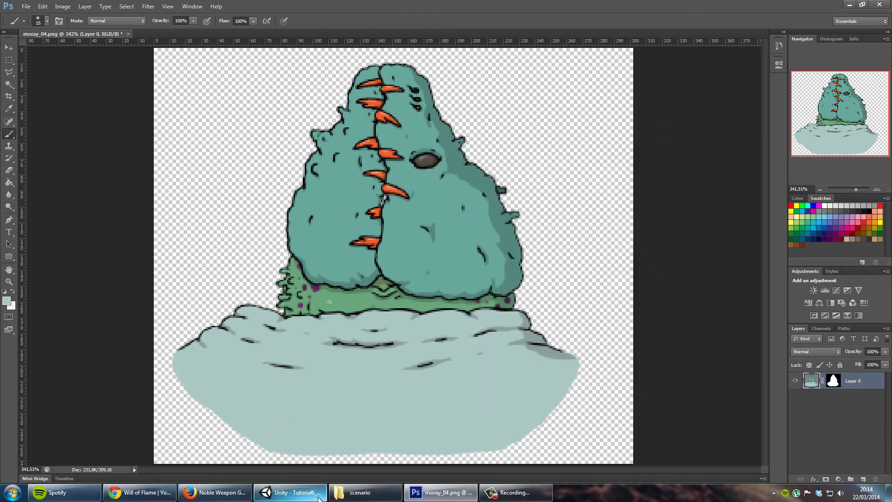
# In Unity, reset moray_04's X and Y scale to 1 and drag it back onto the seabed.
pyautogui.click(319, 497)
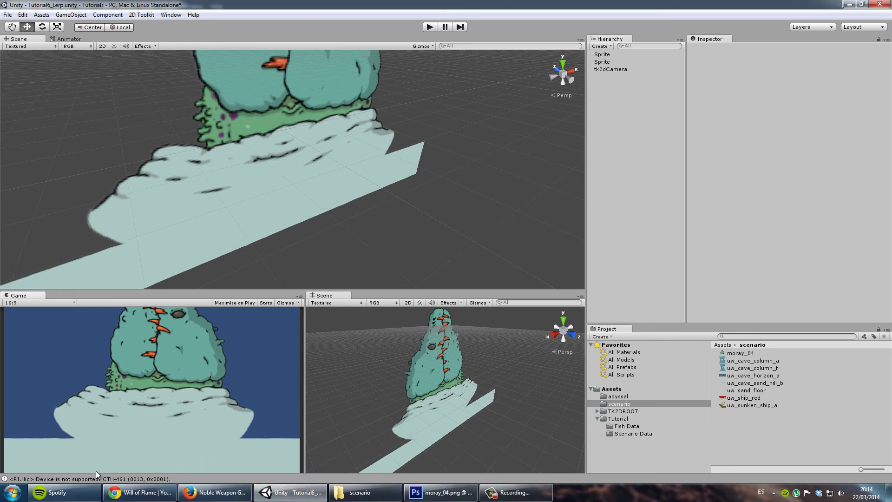
pyautogui.click(313, 182)
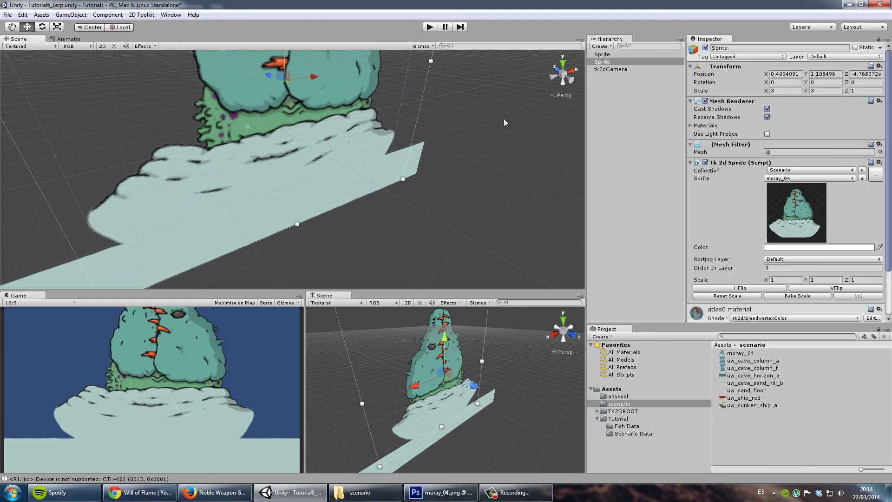
pyautogui.click(785, 91)
pyautogui.write('1')
pyautogui.press('Tab')
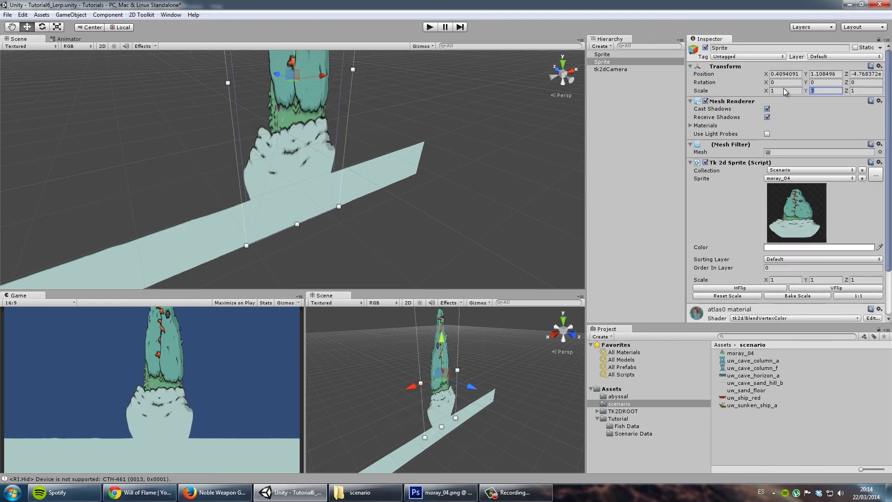
pyautogui.write('1')
pyautogui.moveTo(277, 68); pyautogui.dragTo(289, 187)
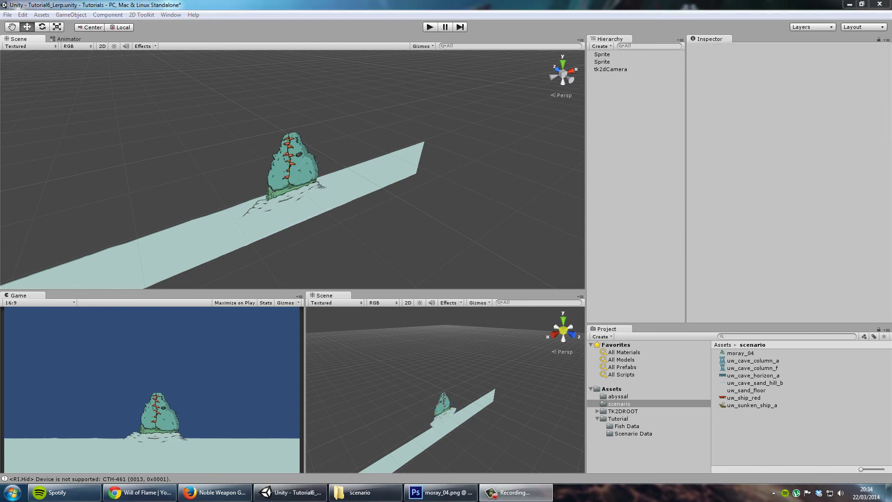